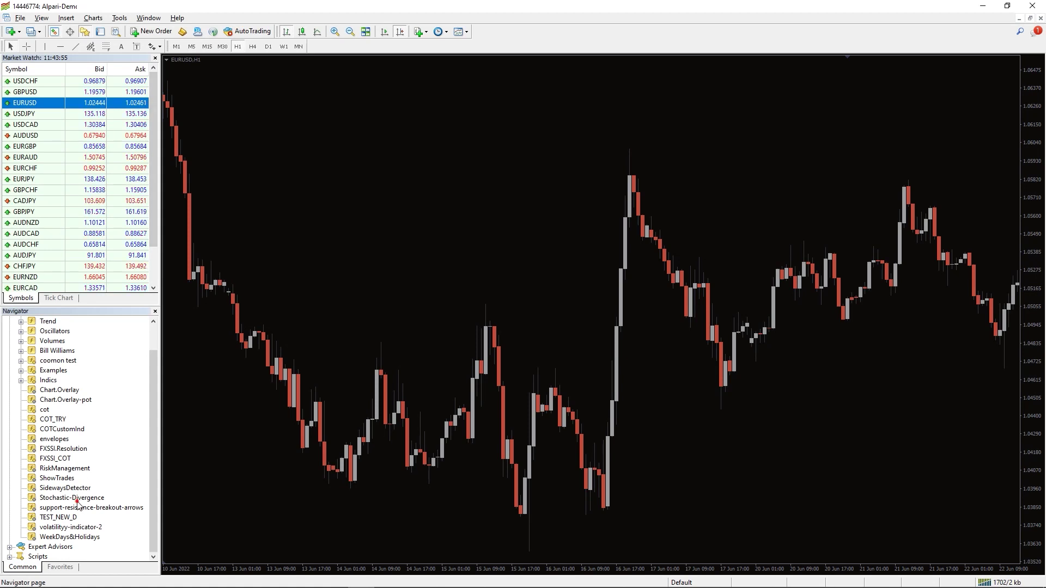
Step: Attach Stochastic-Divergence from the Navigator to the EURUSD chart and review its Common tab settings
left_click(77, 498)
left_click_drag(89, 488, 420, 294)
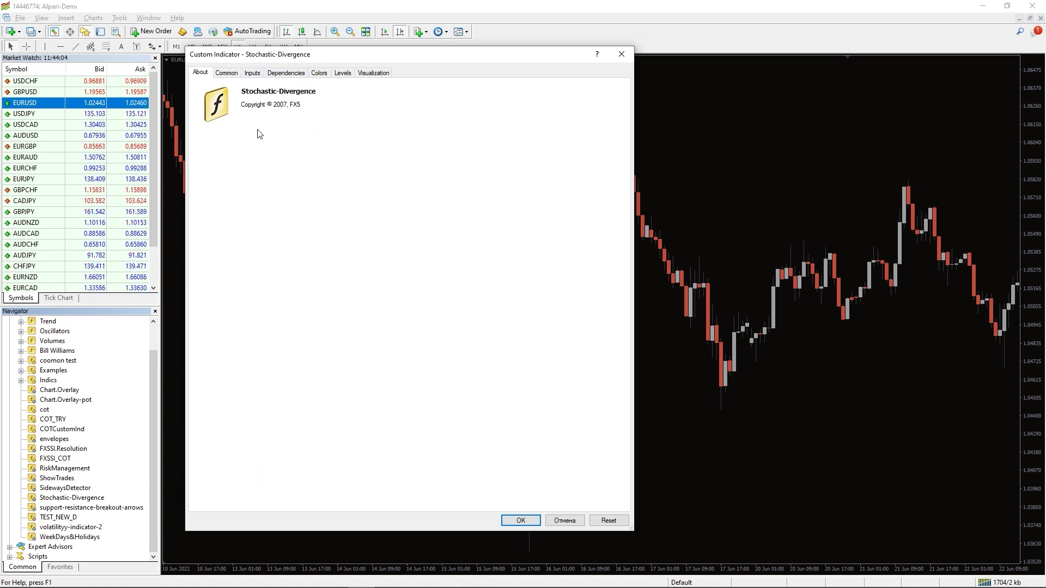
left_click(235, 76)
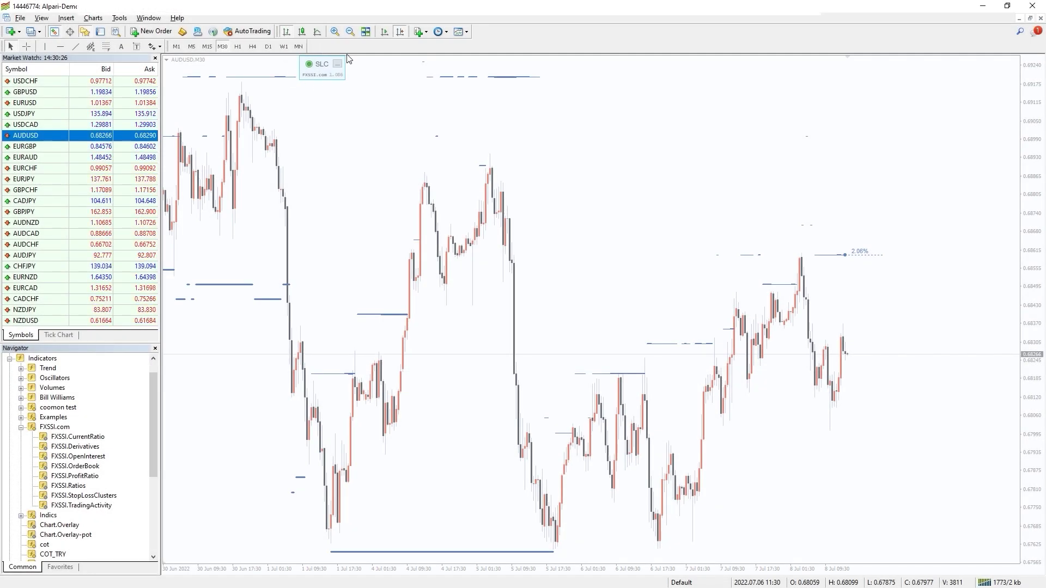
Step: Bring earlier bars into view and highlight the stop-loss cluster levels above and below price
left_click_drag(251, 240, 352, 204)
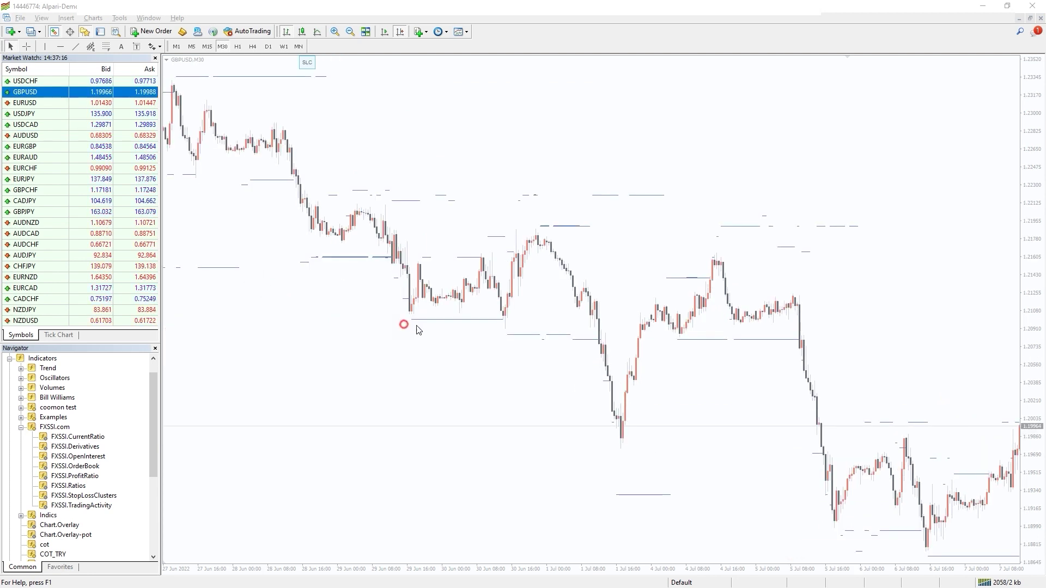
left_click_drag(403, 253, 502, 254)
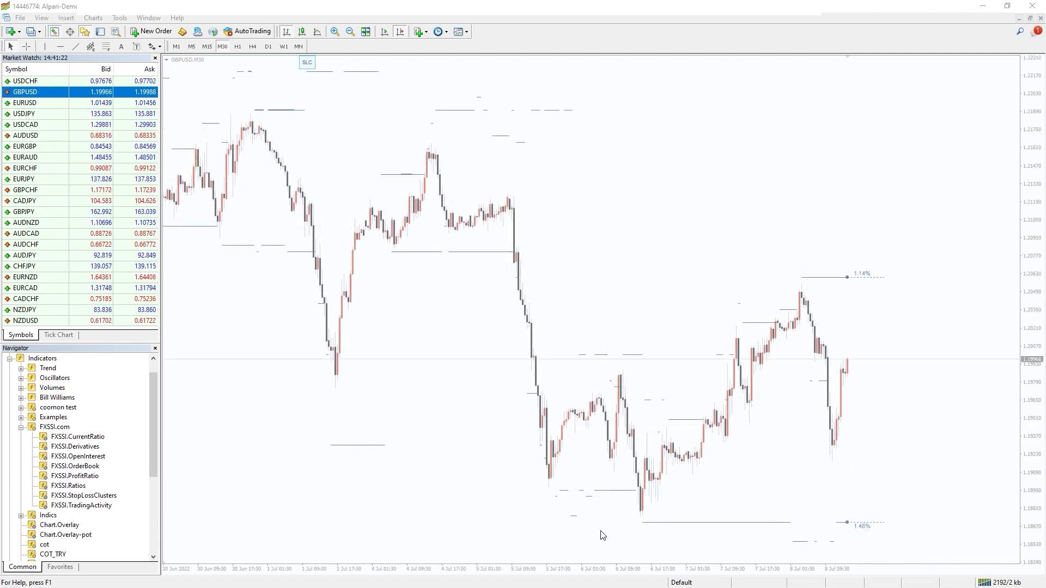
left_click_drag(600, 531, 789, 540)
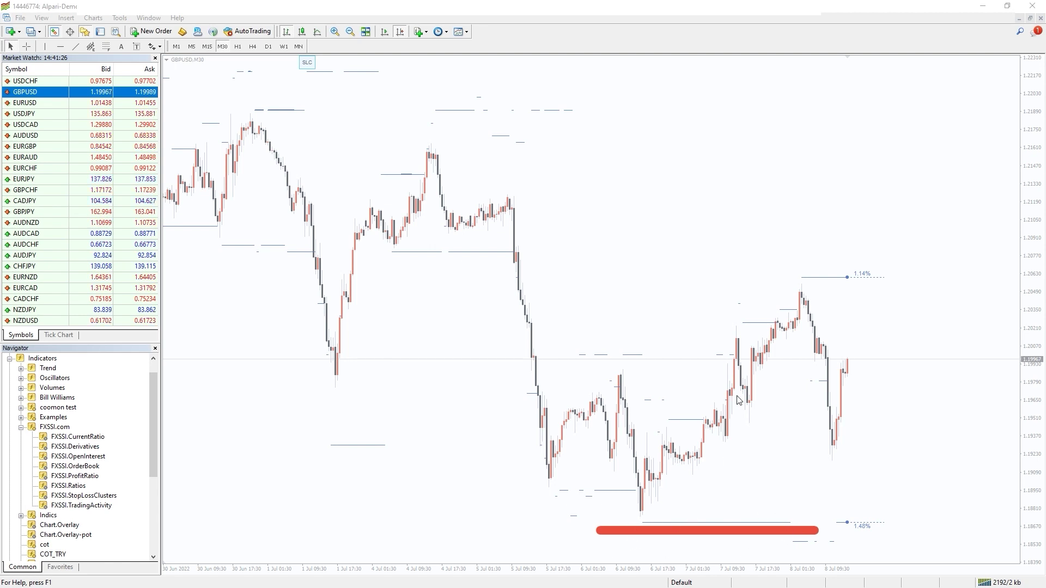
left_click_drag(611, 277, 890, 280)
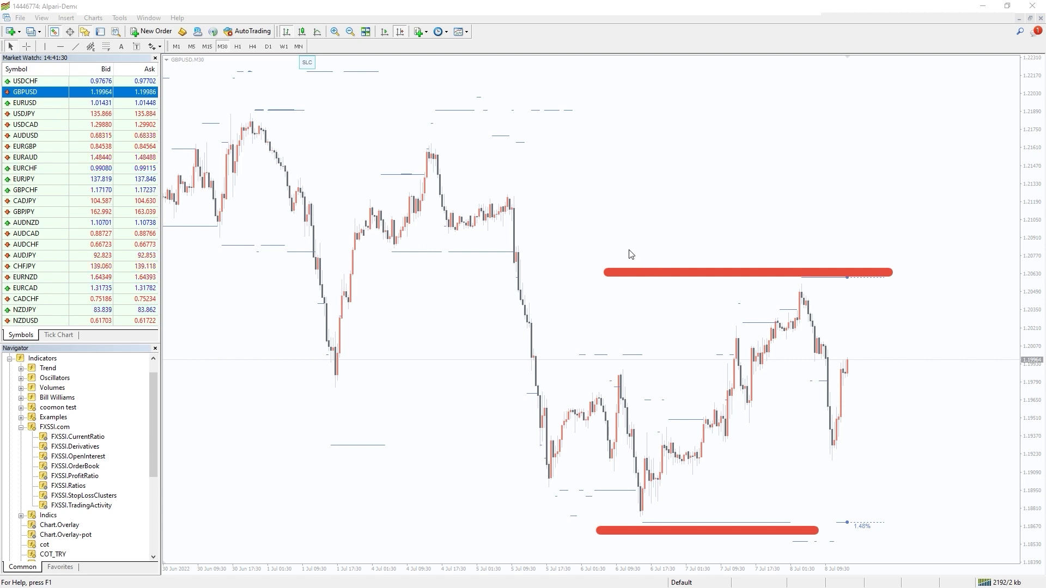
left_click_drag(629, 251, 772, 251)
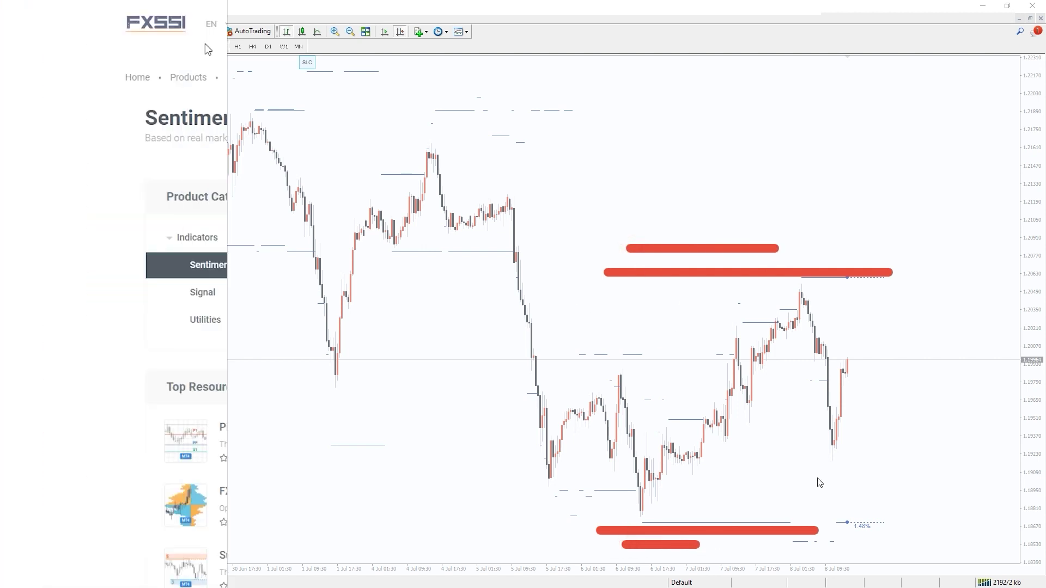
Step: Scroll down the FXSSI Sentiment product list and go to the Try Free sign-up page
scroll(999, 179, "down", 2)
scroll(998, 179, "down", 4)
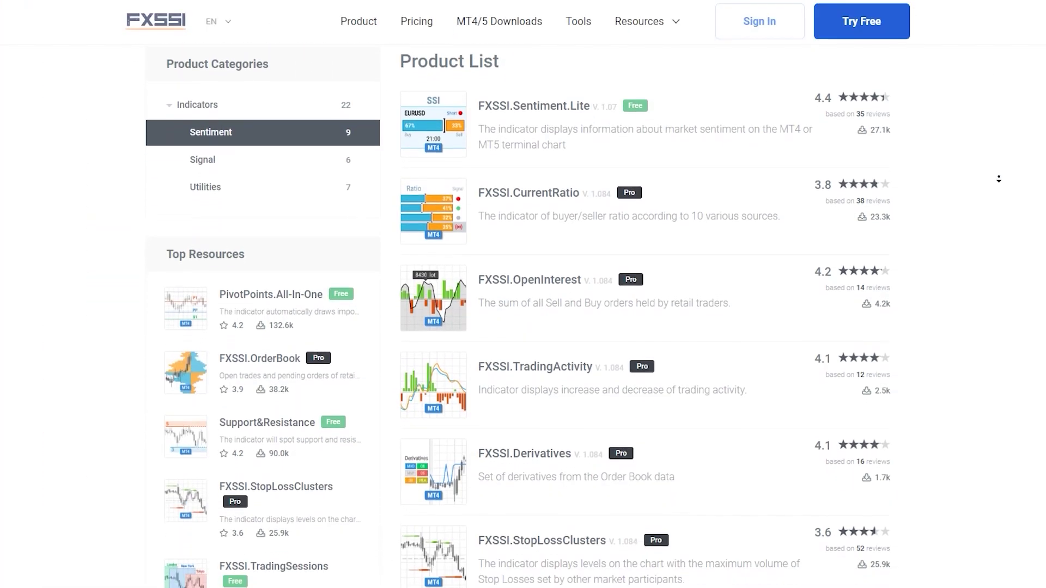
scroll(998, 179, "down", 3)
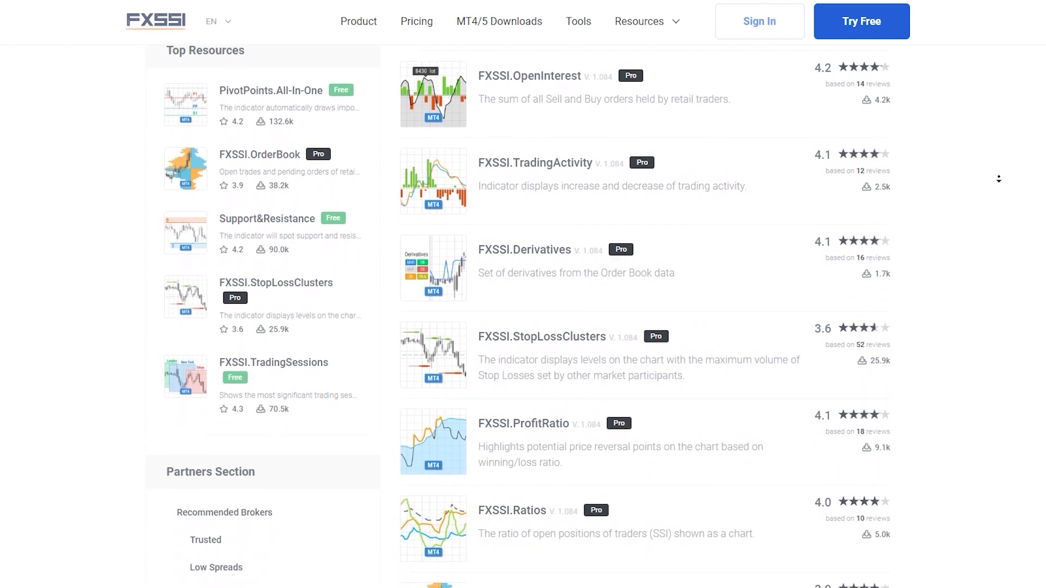
left_click(870, 30)
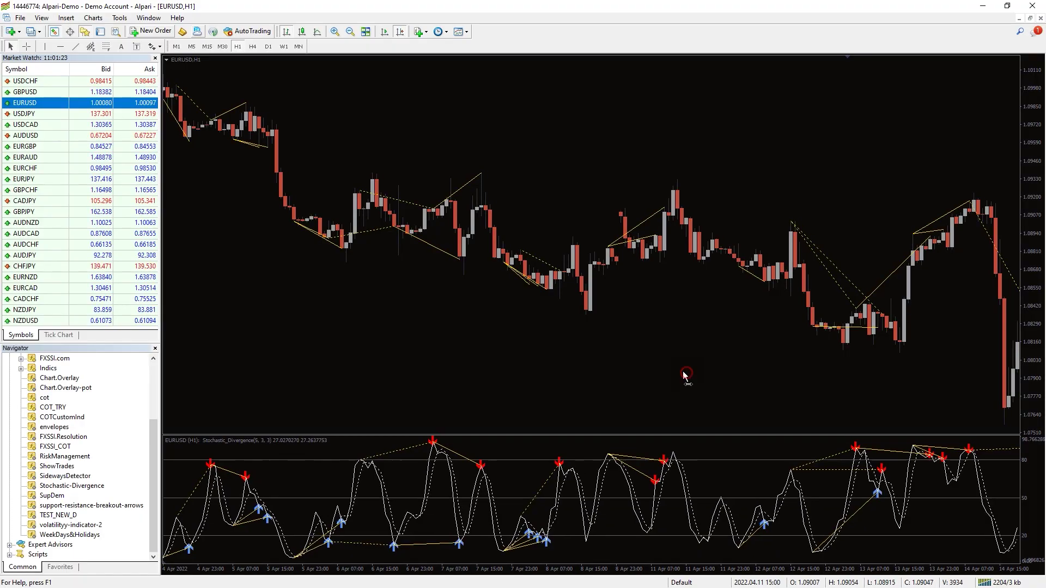
Step: Switch the EURUSD chart to the M15 timeframe and bring up its context menu
scroll(660, 362, "down", 8)
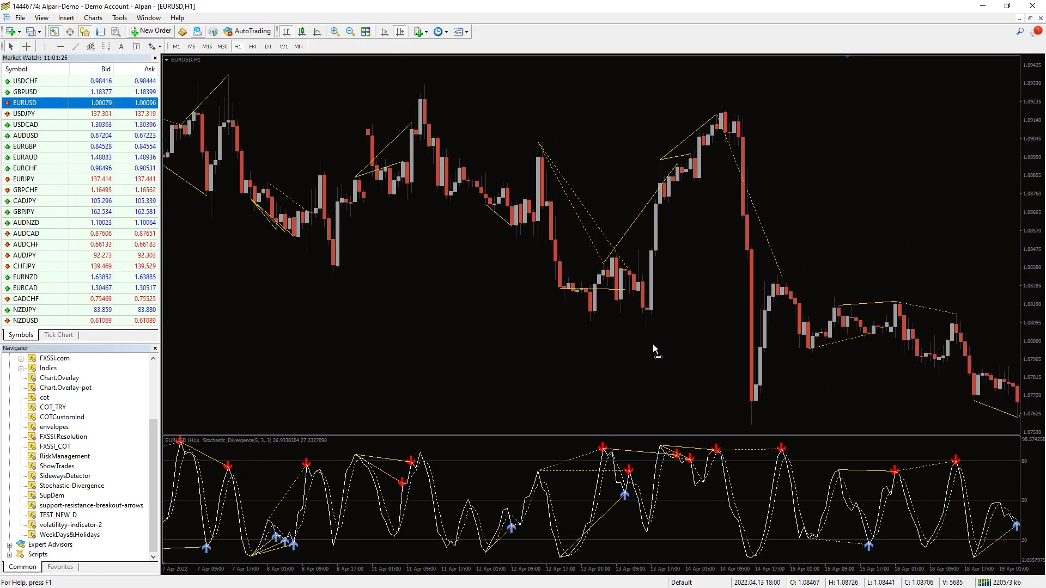
scroll(634, 323, "down", 8)
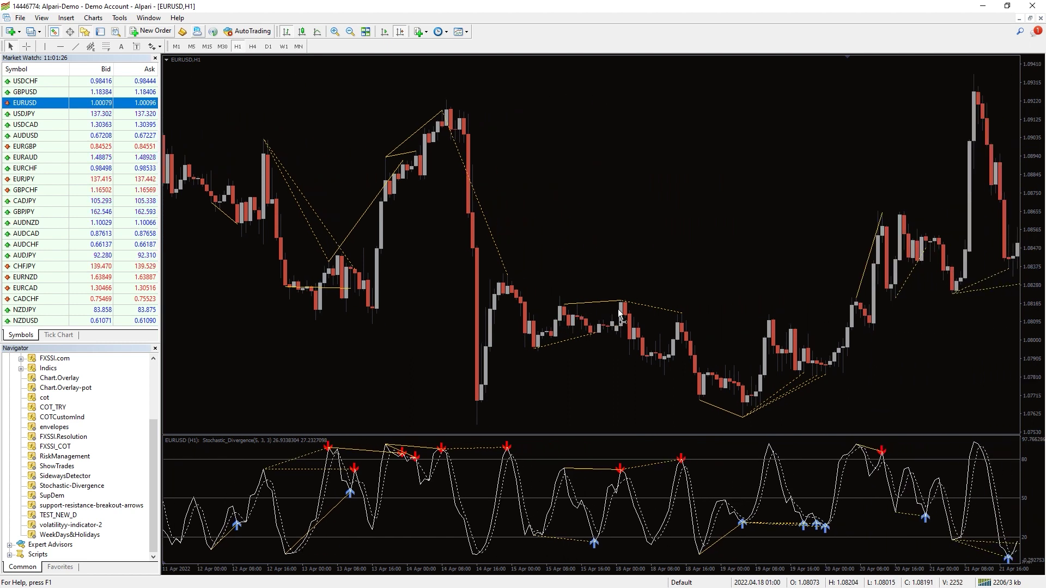
scroll(597, 292, "down", 8)
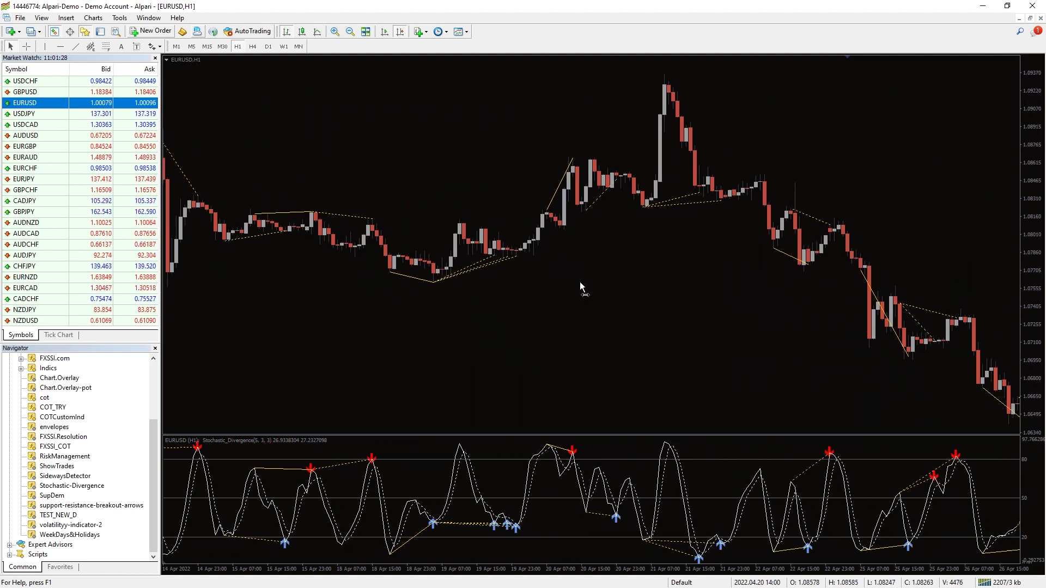
scroll(563, 270, "down", 8)
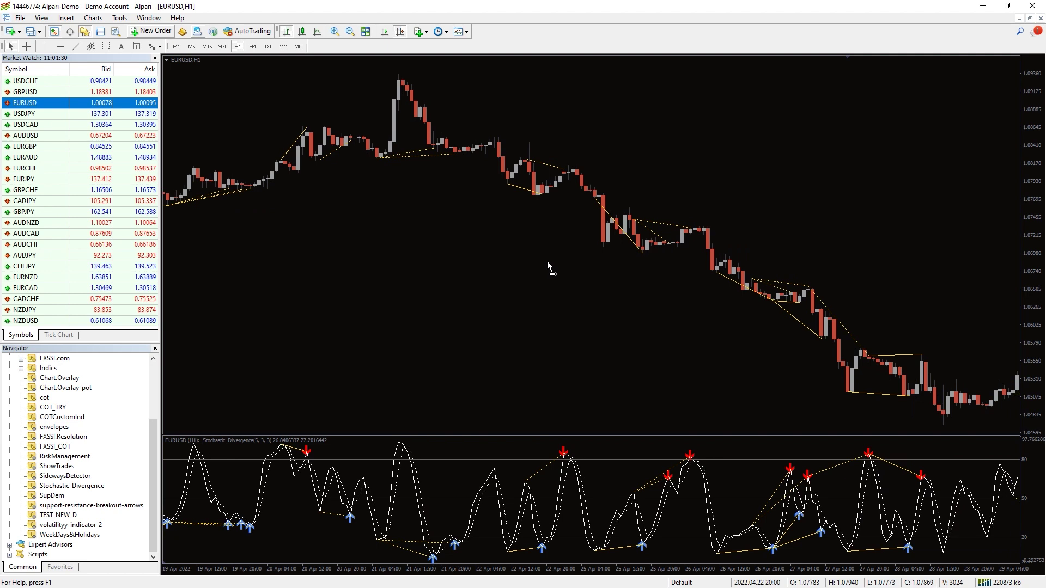
scroll(512, 242, "down", 8)
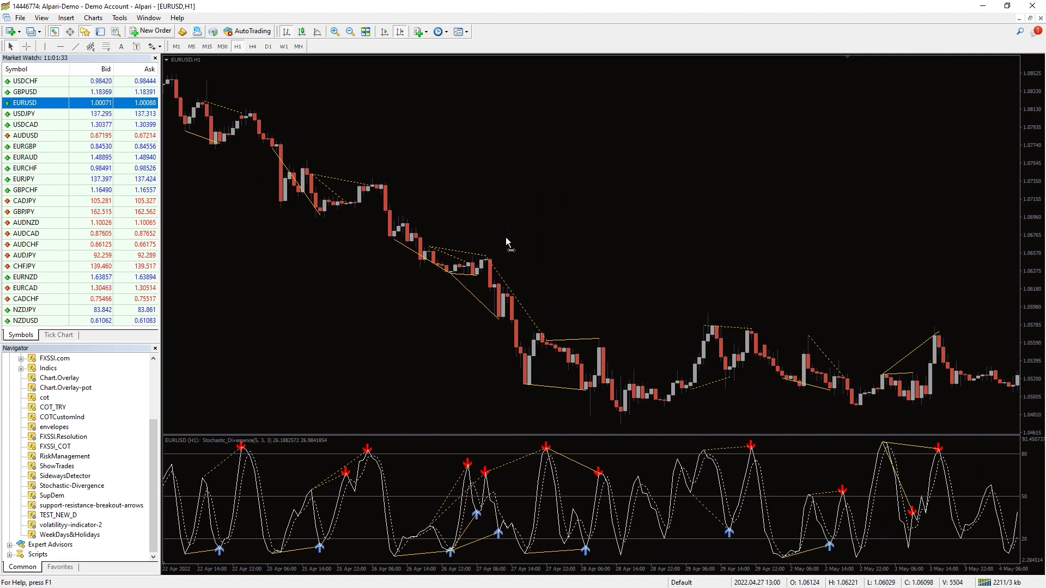
scroll(487, 228, "down", 8)
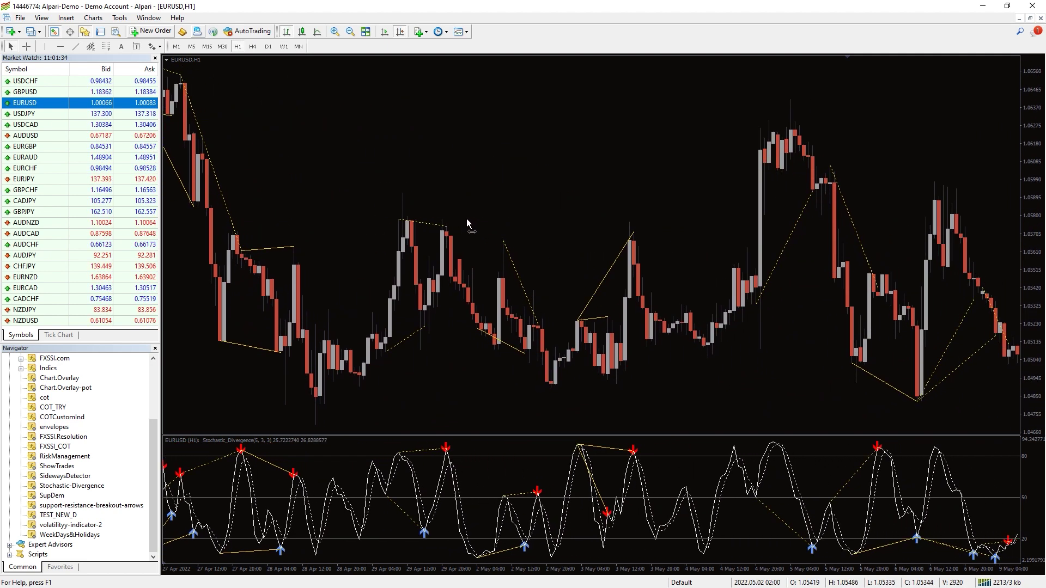
scroll(438, 203, "down", 8)
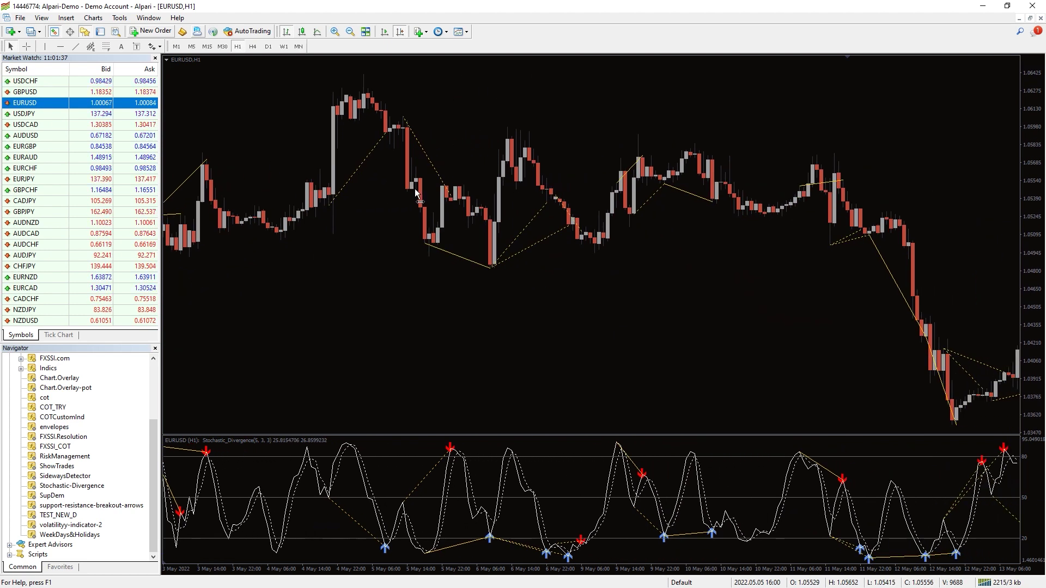
scroll(393, 175, "down", 8)
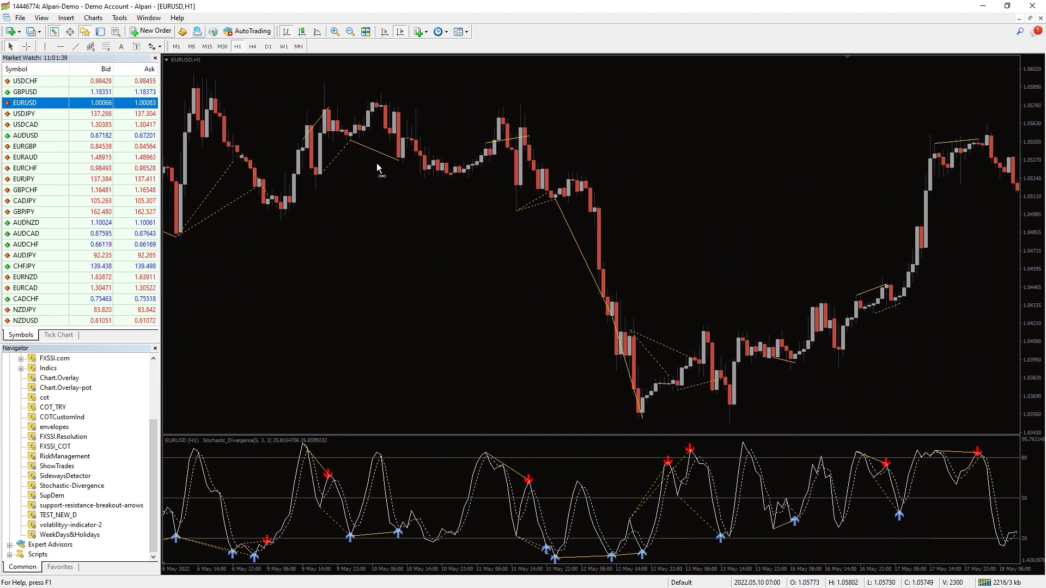
scroll(363, 158, "down", 8)
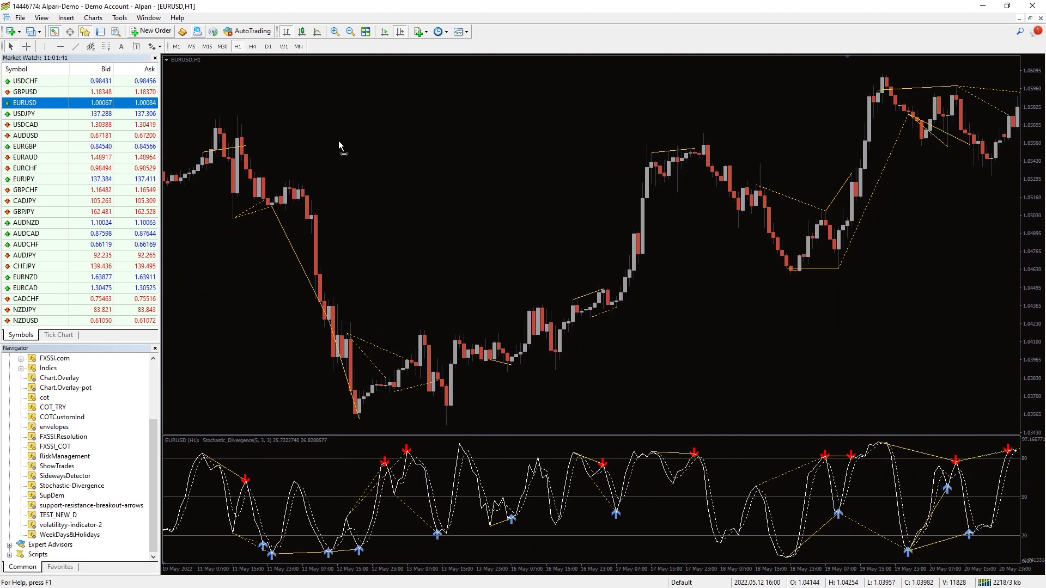
scroll(313, 126, "down", 8)
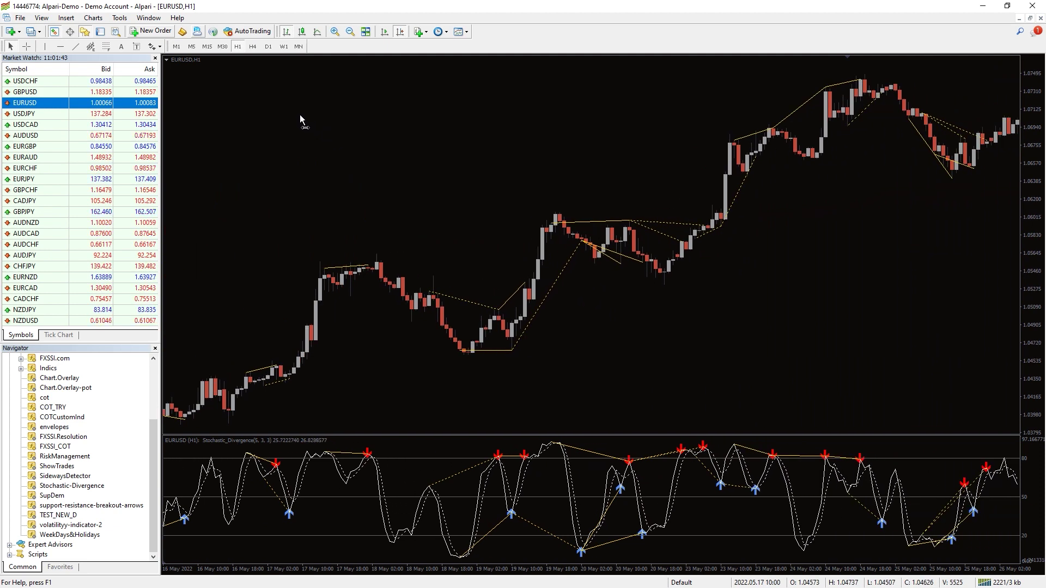
scroll(269, 104, "down", 8)
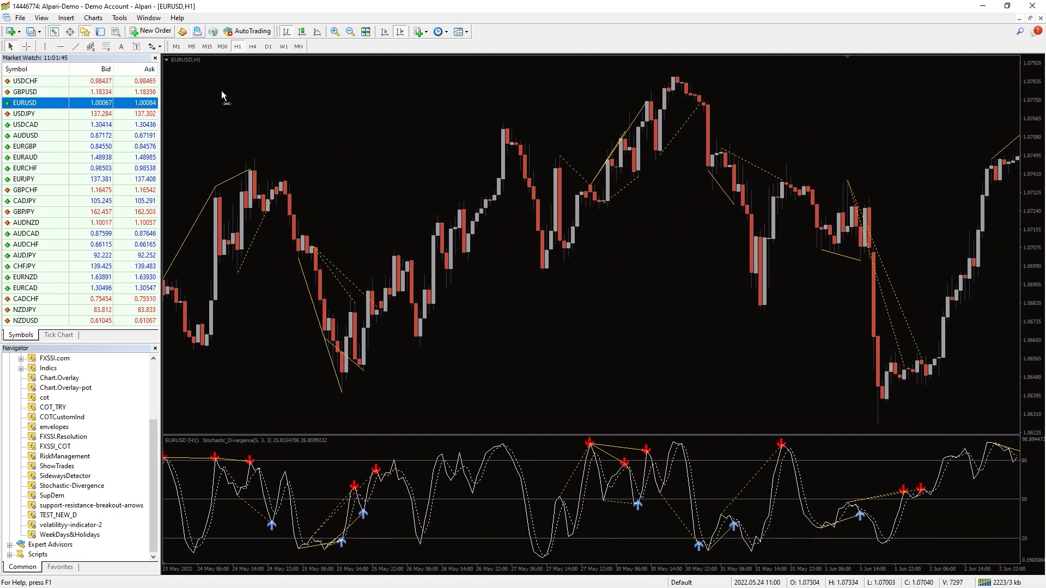
scroll(889, 418, "down", 8)
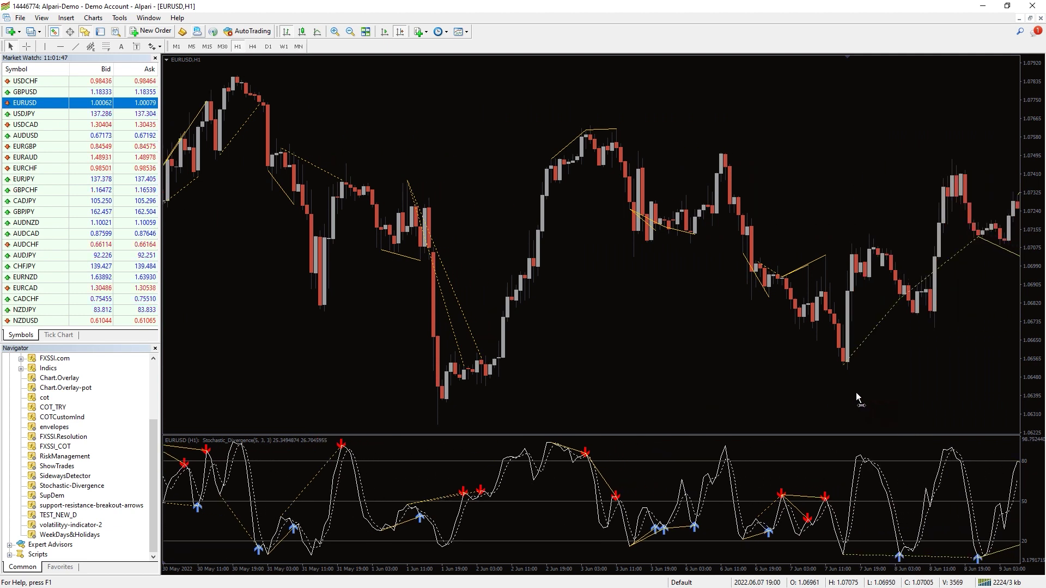
scroll(800, 359, "down", 8)
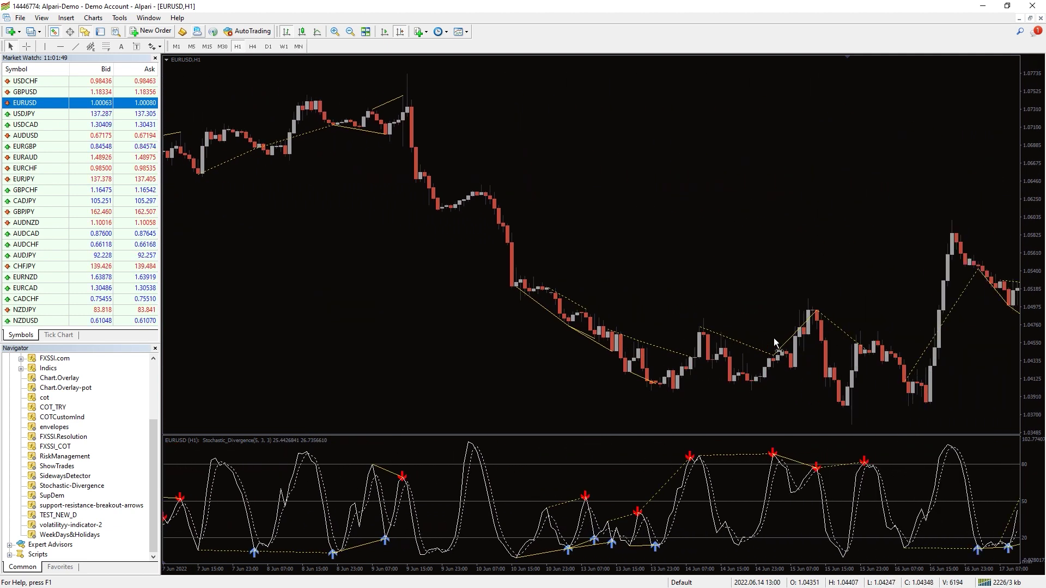
scroll(710, 286, "down", 5)
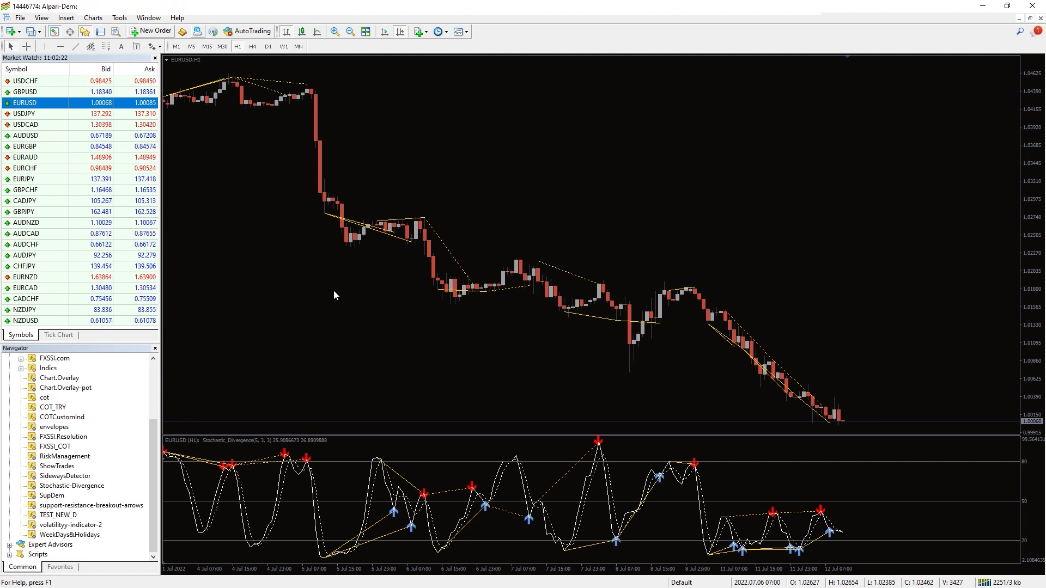
left_click(252, 47)
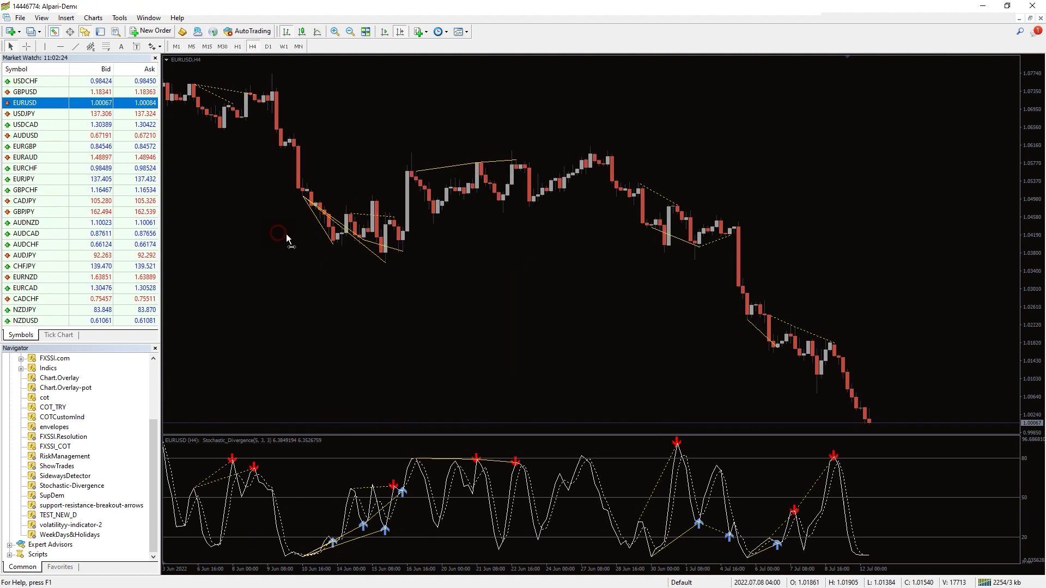
left_click(221, 47)
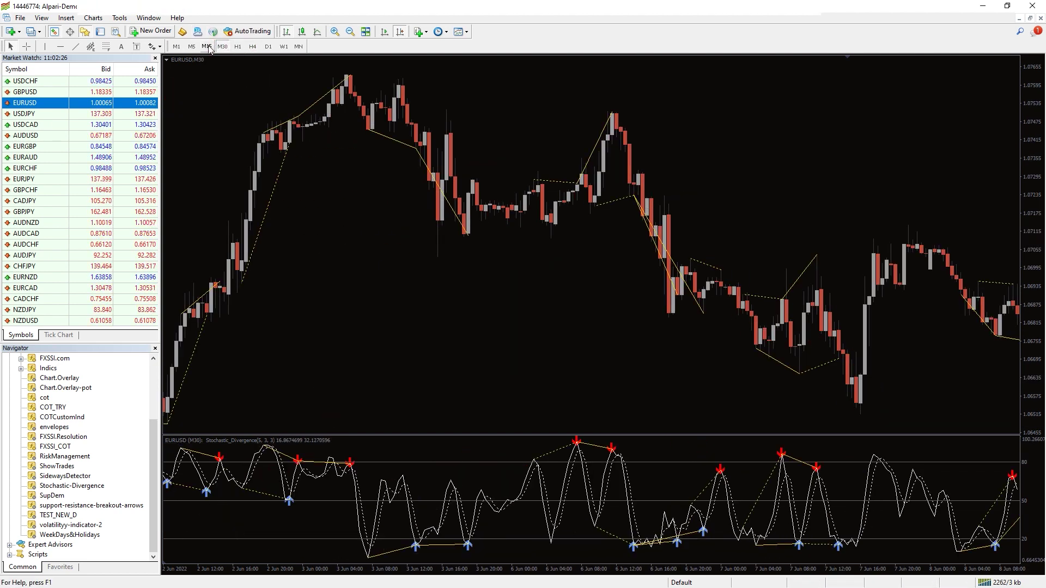
left_click(207, 47)
right_click(496, 258)
Step: Open the Stochastic-Divergence inputs and set KPeriod to 6 and DPeriod to 2
left_click(536, 319)
double_click(374, 138)
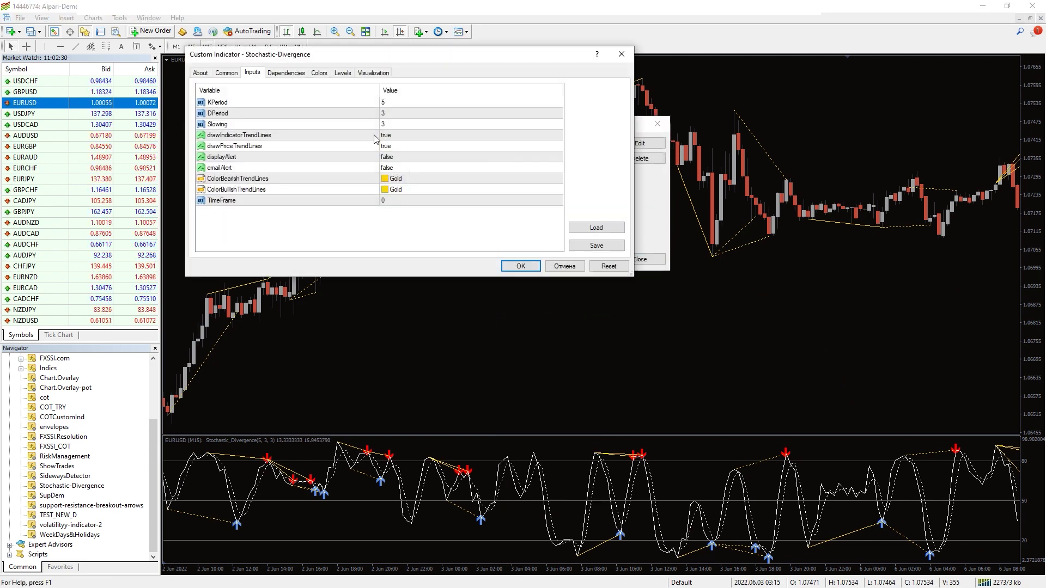
left_click(391, 103)
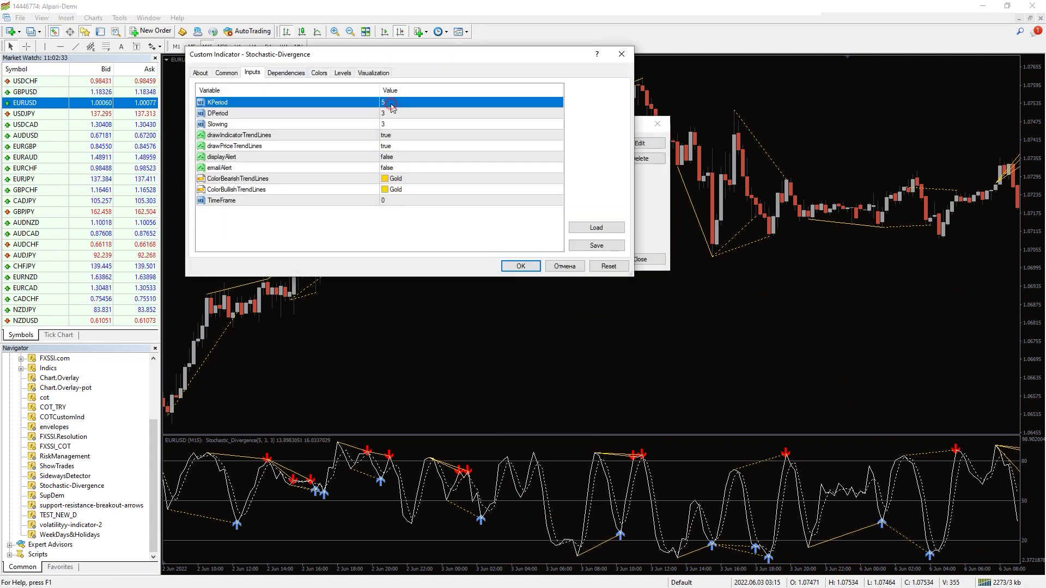
left_click(386, 102)
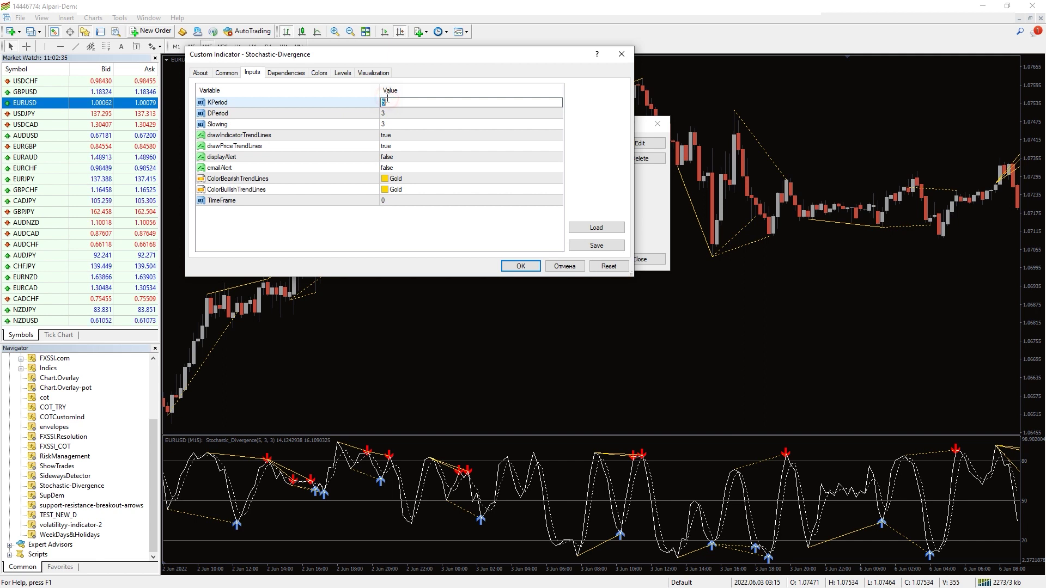
type("6")
key("Return")
left_click(390, 113)
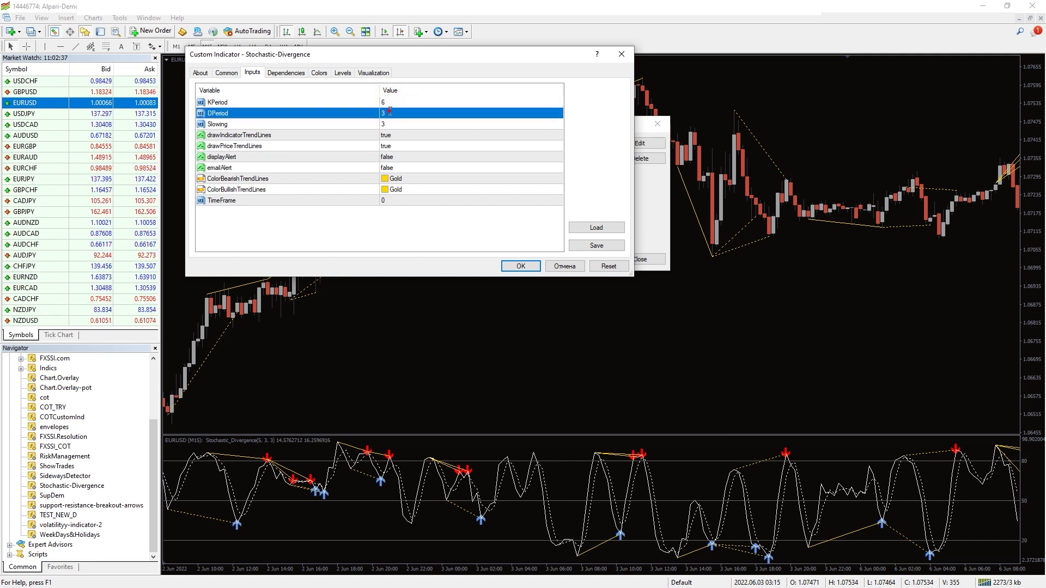
left_click(390, 113)
type("2")
key("Return")
Step: Make bearish trend lines Tomato and bullish trend lines LimeGreen, then check the Colors tab
left_click(391, 124)
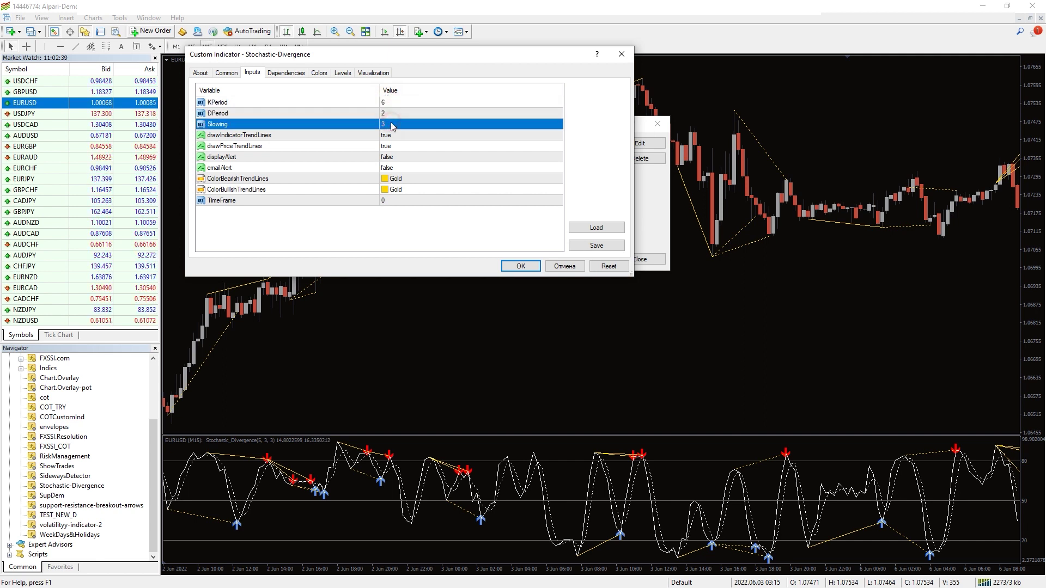
left_click(391, 138)
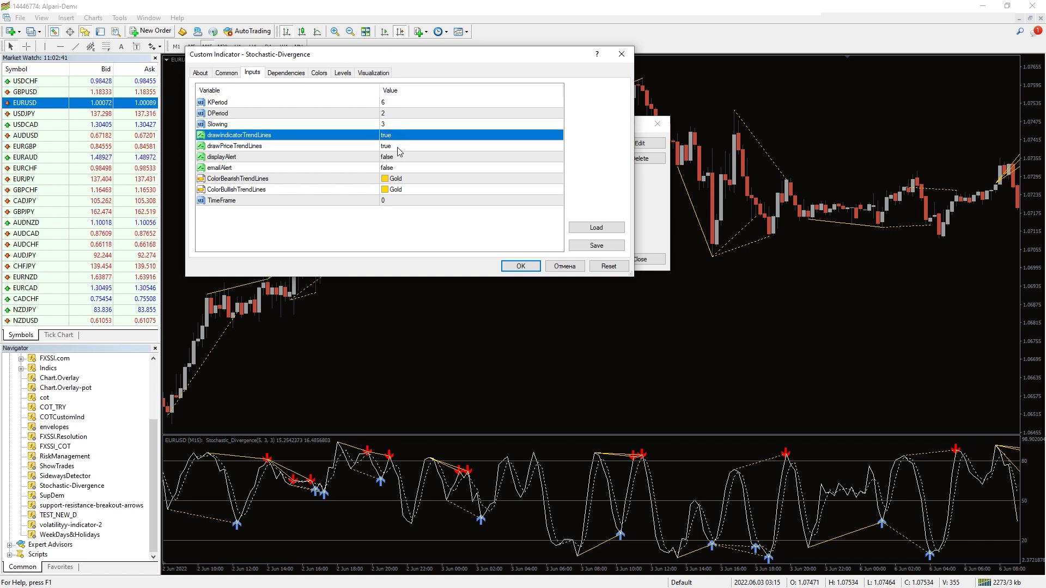
left_click(397, 147)
left_click(390, 159)
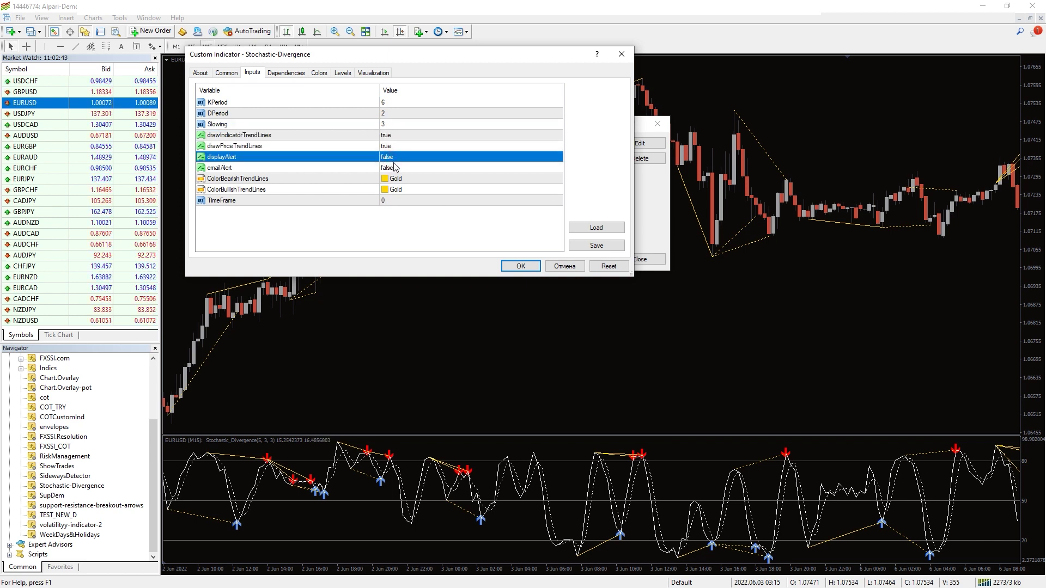
left_click(395, 180)
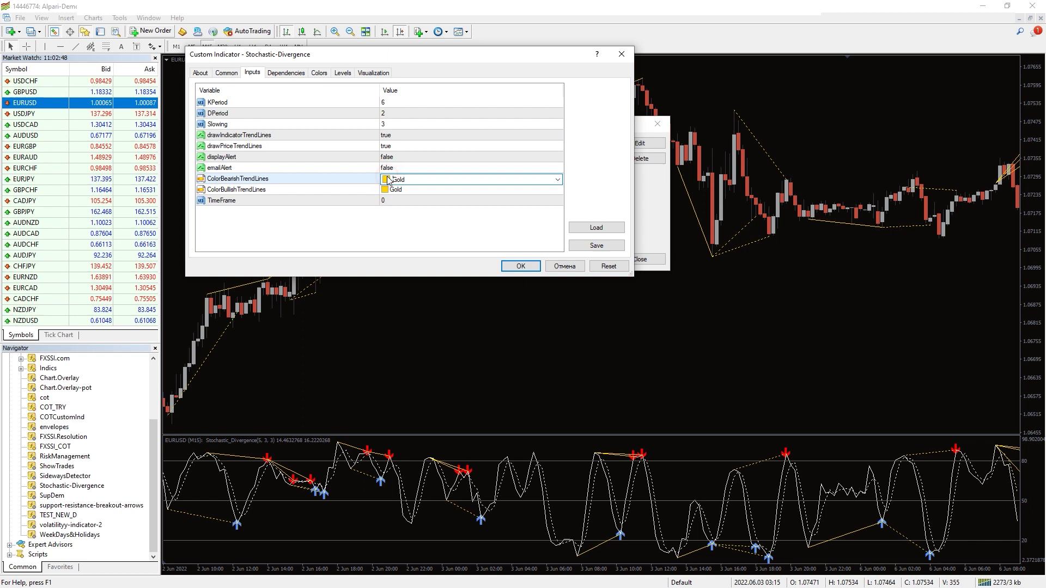
left_click(396, 189)
left_click(431, 227)
left_click(319, 72)
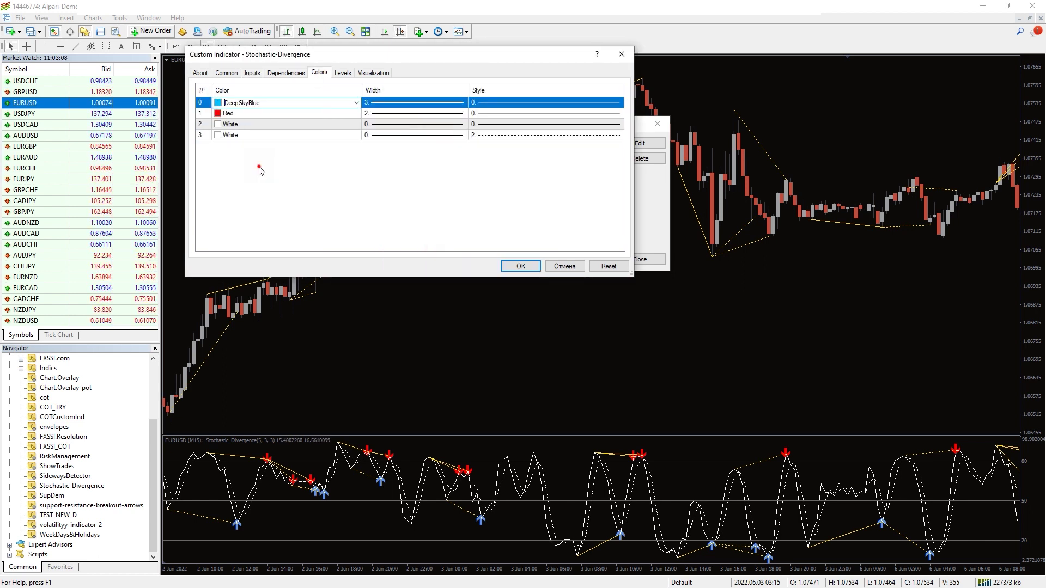
left_click(245, 124)
left_click(451, 157)
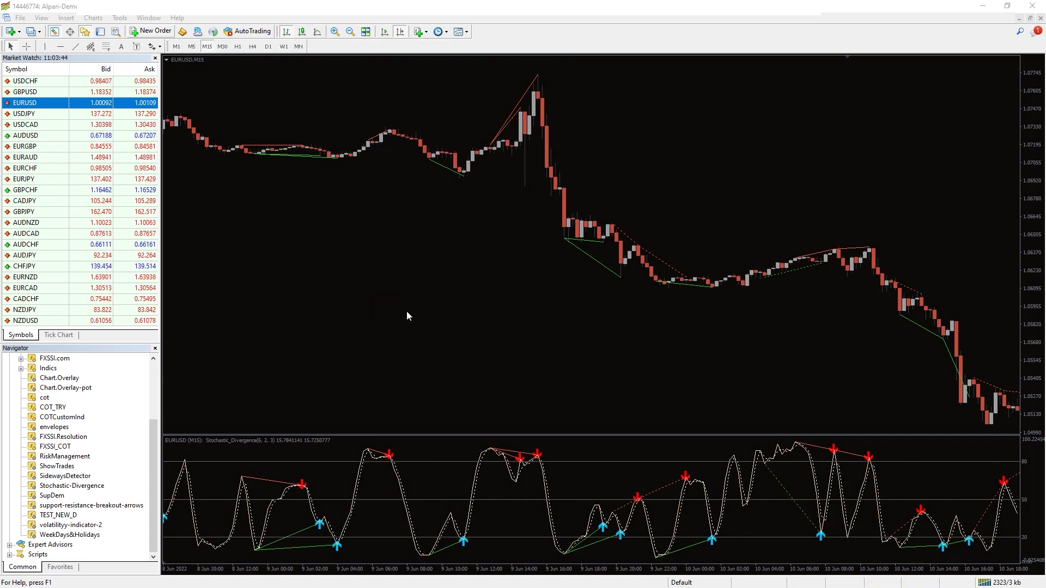
Step: Circle the blue oscillator arrow and the bearish peak, trace the price rise, and link the circles
left_click_drag(479, 523, 444, 517)
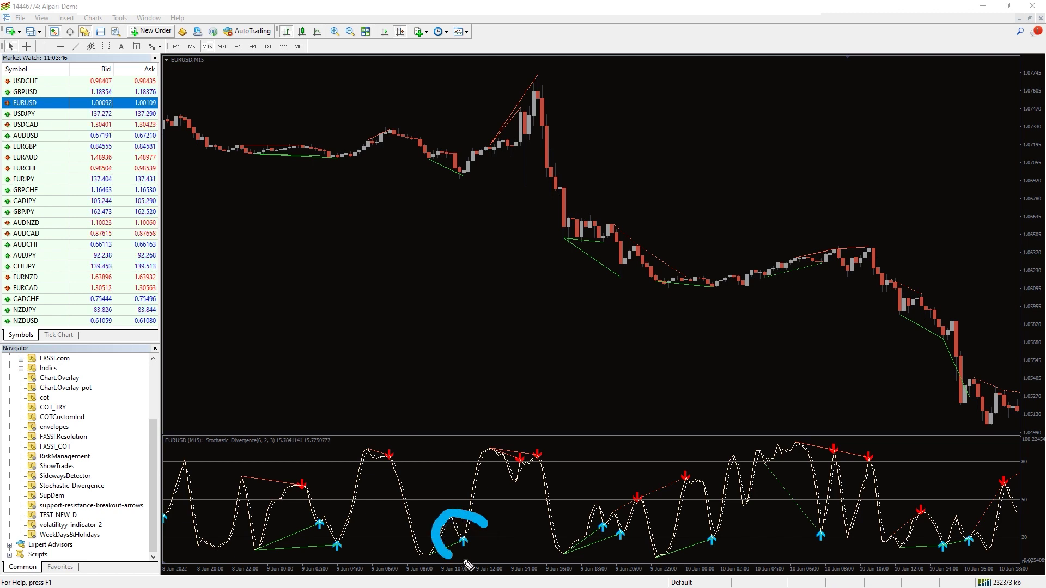
left_click_drag(467, 565, 495, 541)
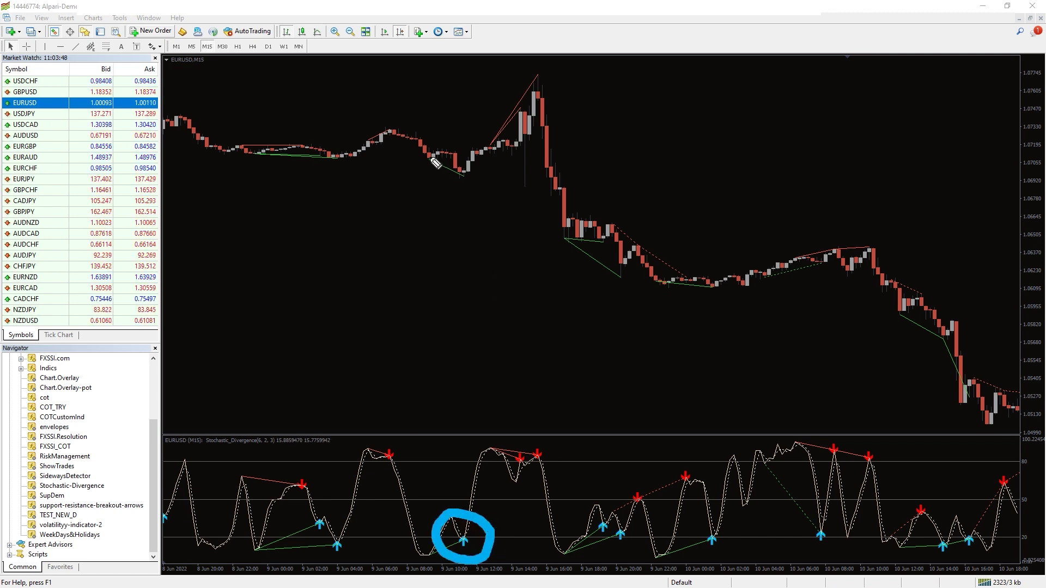
mouse_move(431, 170)
left_mouse_down()
mouse_move(475, 159)
mouse_move(494, 131)
left_mouse_up()
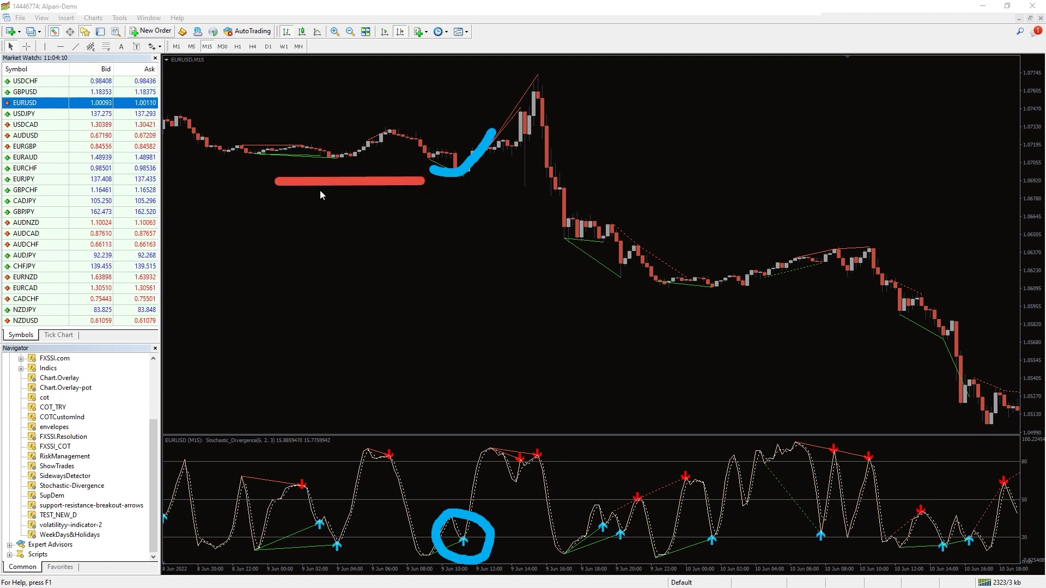
left_click_drag(640, 85, 644, 84)
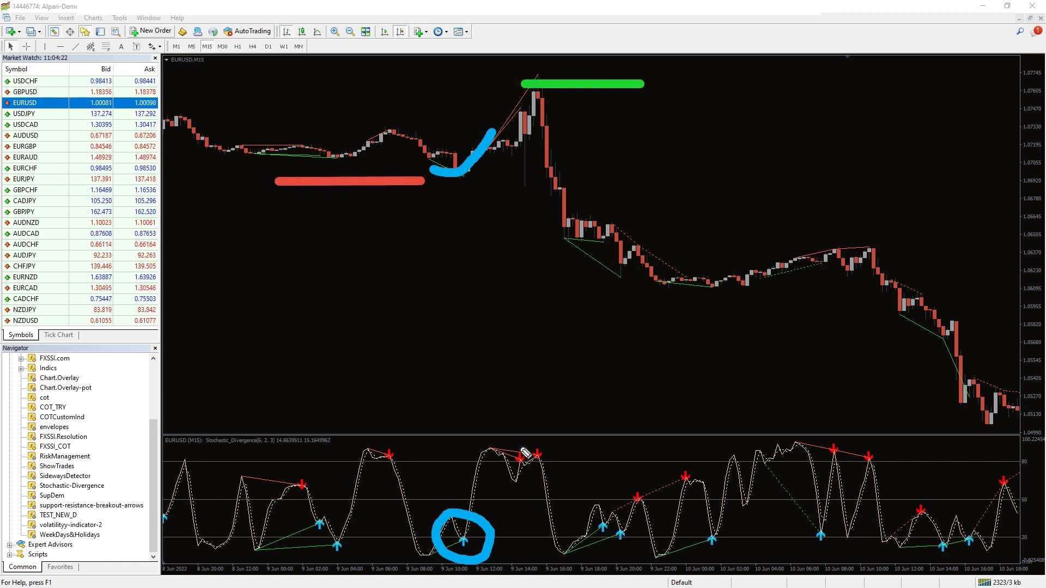
mouse_move(498, 445)
left_mouse_down()
mouse_move(511, 471)
mouse_move(547, 444)
left_mouse_up()
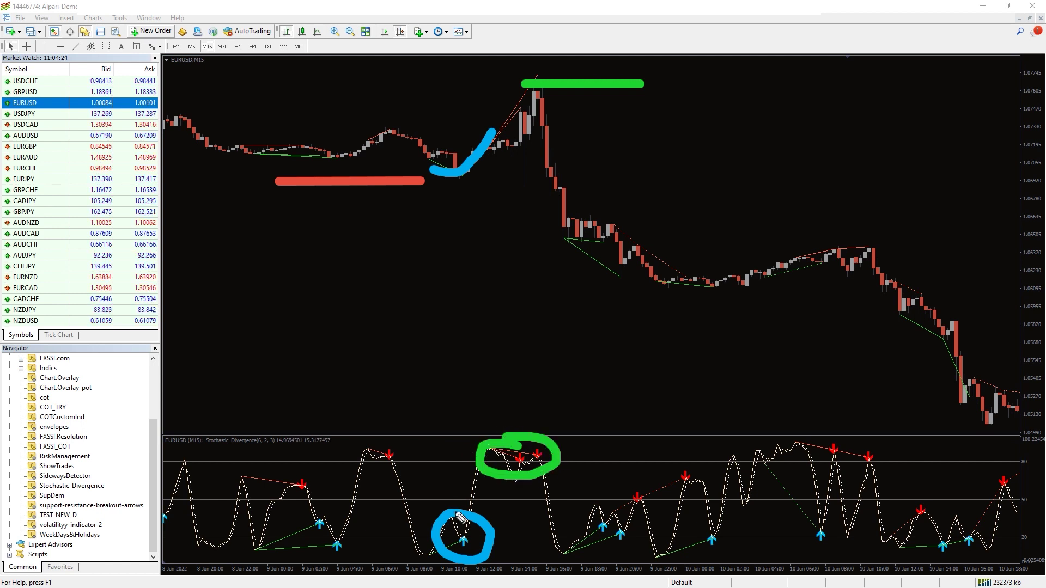
left_click_drag(482, 487, 483, 485)
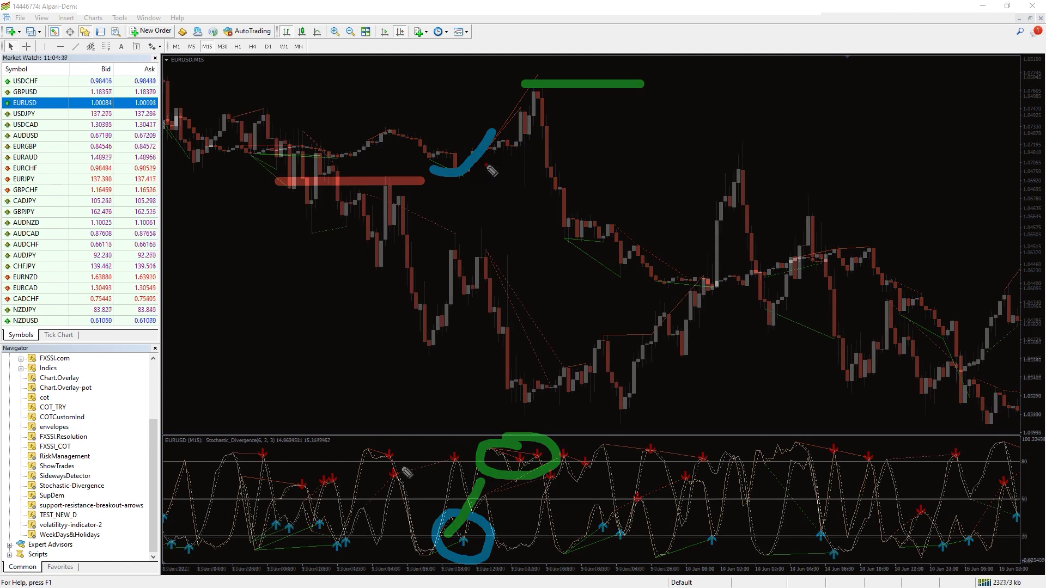
Step: Circle the bearish arrow on the 13 Jun oscillator and trace the price drop to the low
mouse_move(404, 464)
left_mouse_down()
mouse_move(377, 492)
mouse_move(402, 499)
mouse_move(400, 471)
left_mouse_up()
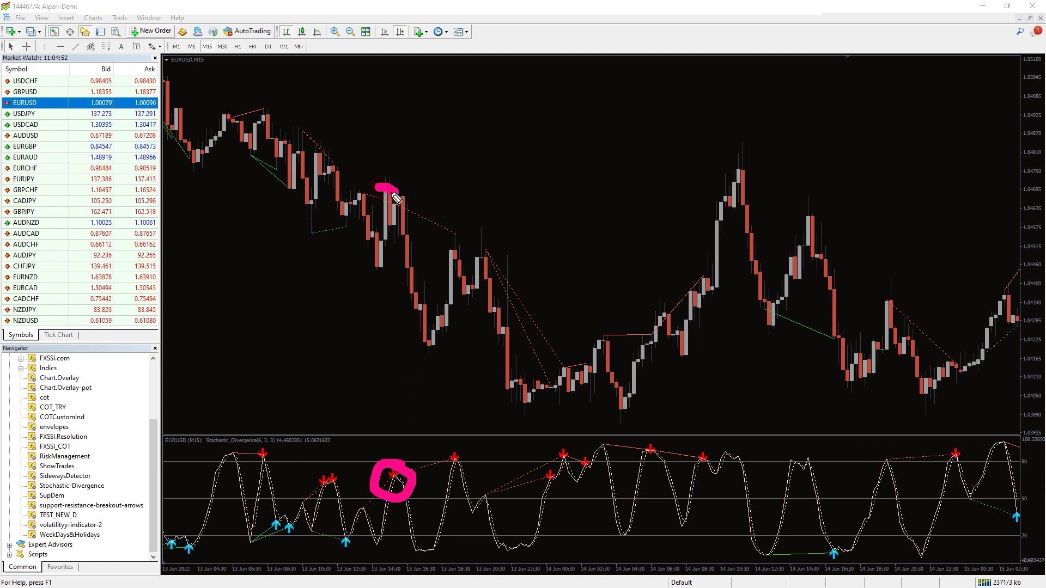
left_click_drag(400, 202, 454, 234)
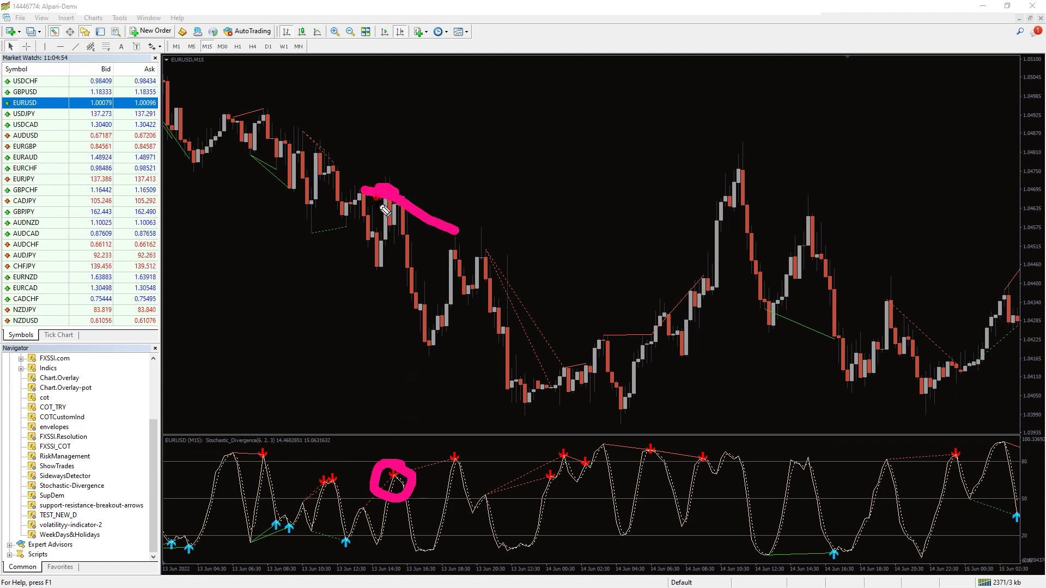
left_click_drag(385, 210, 423, 351)
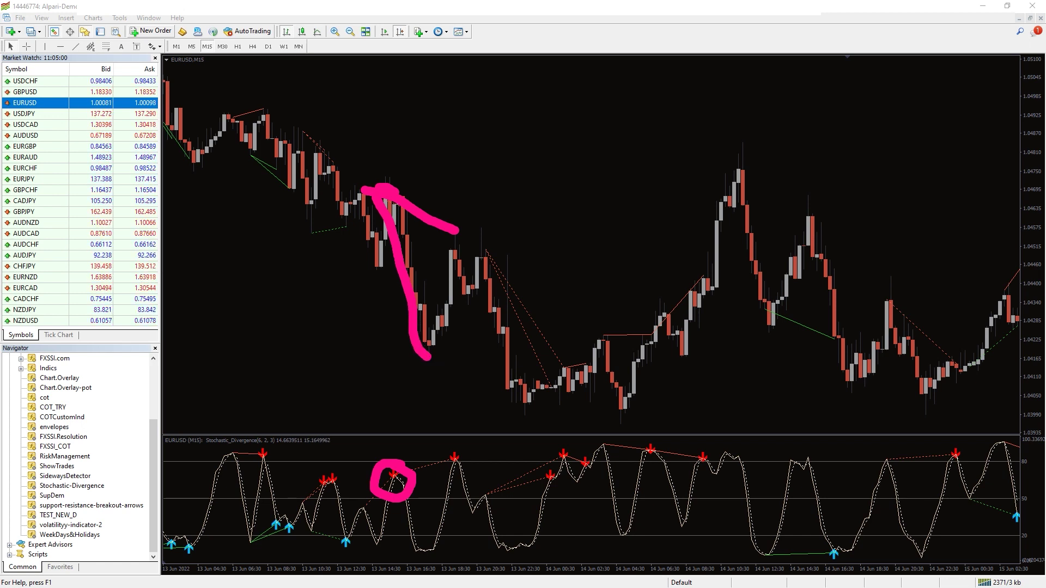
Step: Draw a red level above the peak and green lines at the lows and rebound, then clear everything
left_click_drag(304, 148, 495, 149)
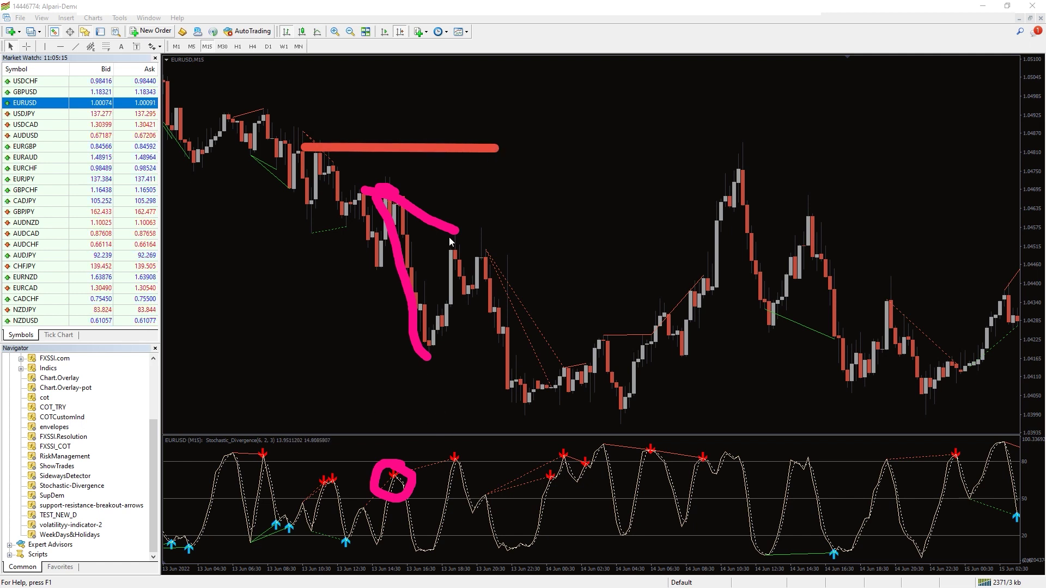
left_click_drag(400, 345, 496, 347)
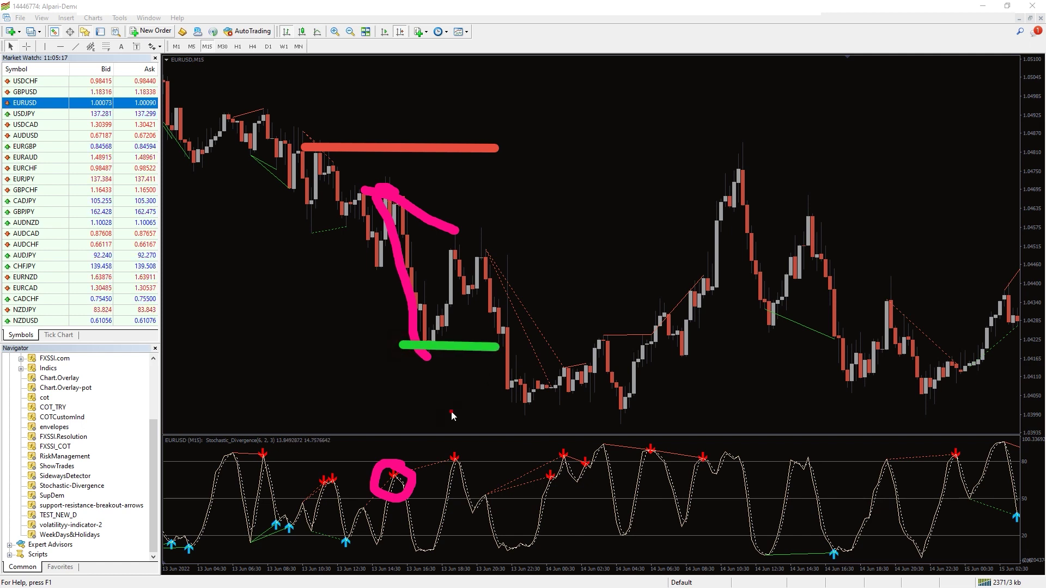
left_click_drag(450, 412, 540, 409)
left_click_drag(450, 251, 507, 254)
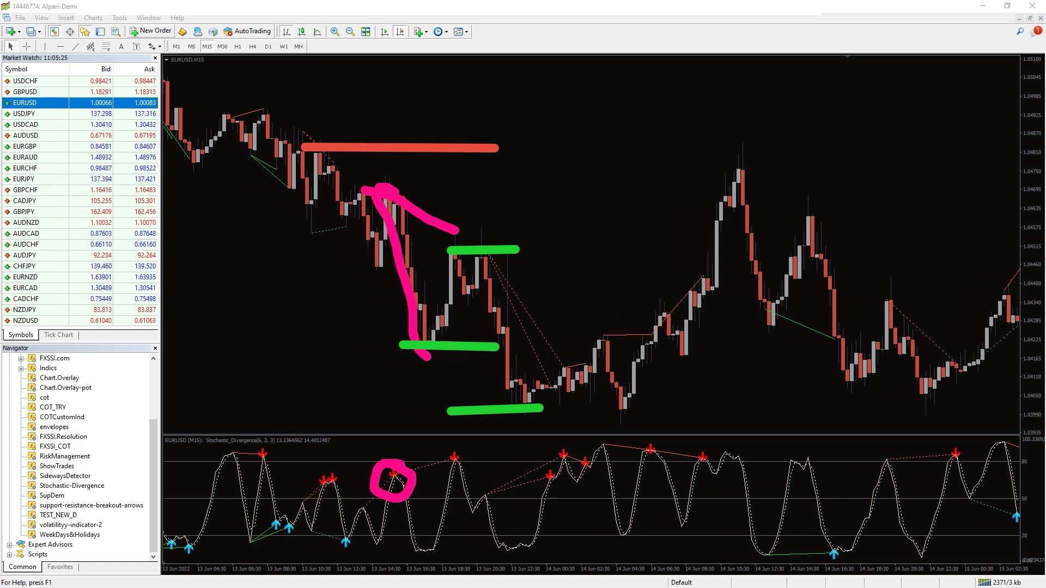
key("Escape")
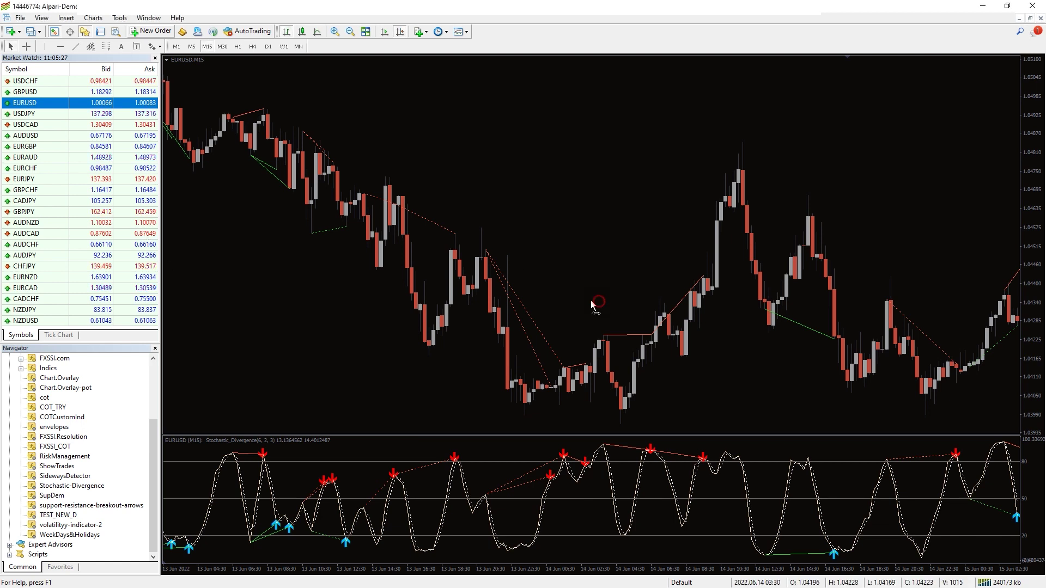
Step: Scroll the EURUSD M15 chart forward to show bars through 20 June with their arrows
left_click_drag(592, 304, 415, 184)
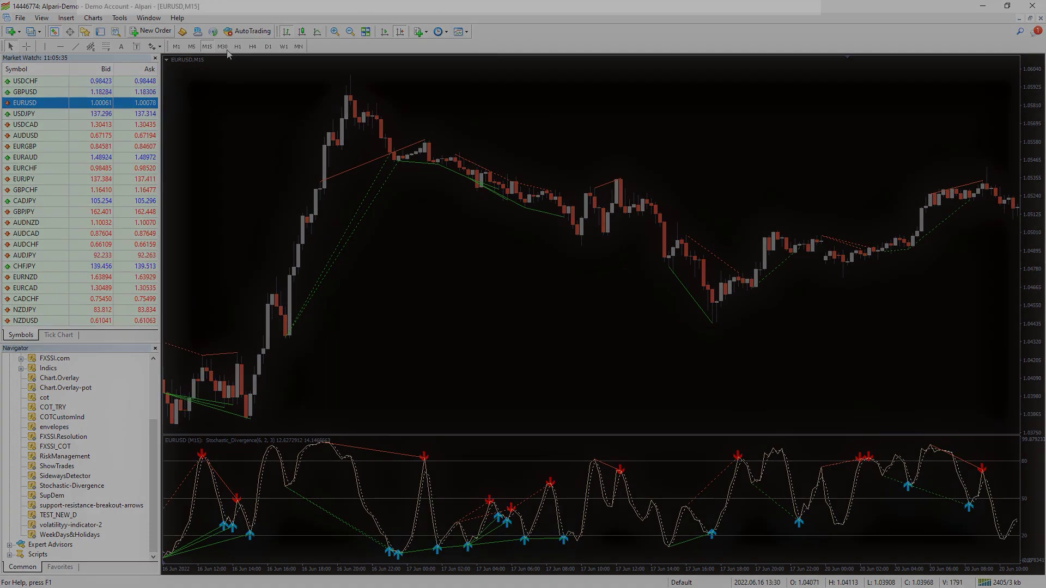